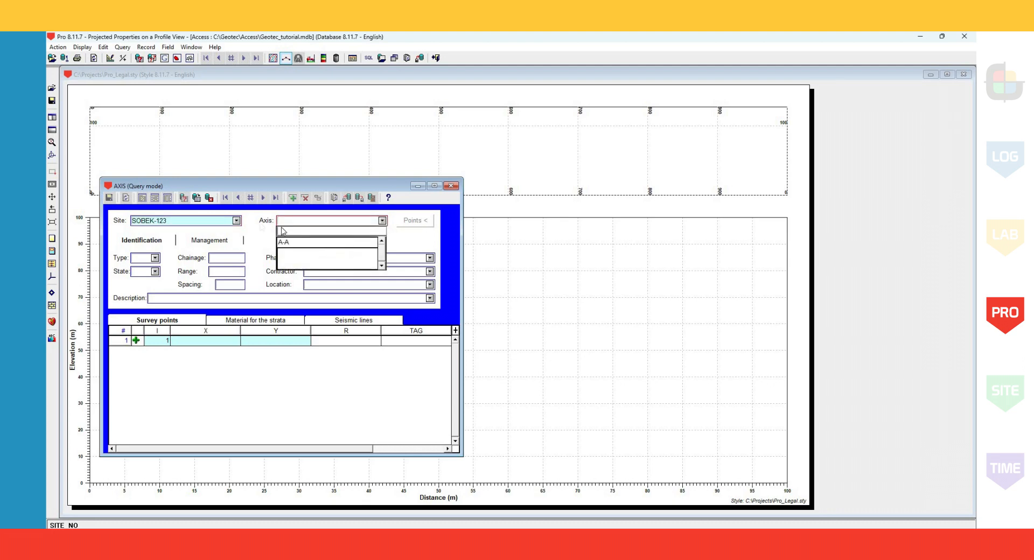
Retrieve axis A-A of site SOBEK-123, review its survey points, and close the axis form.
click(198, 199)
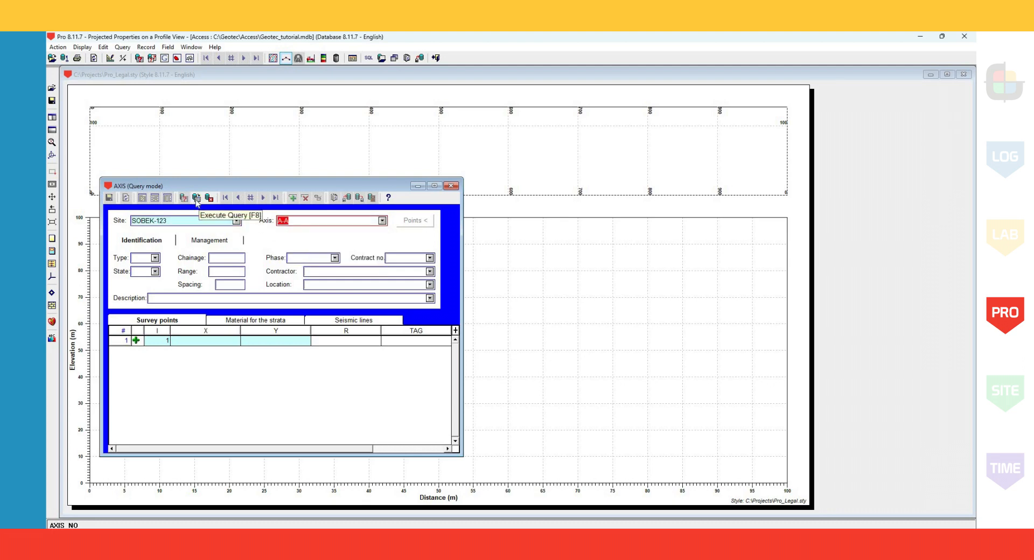
click(197, 200)
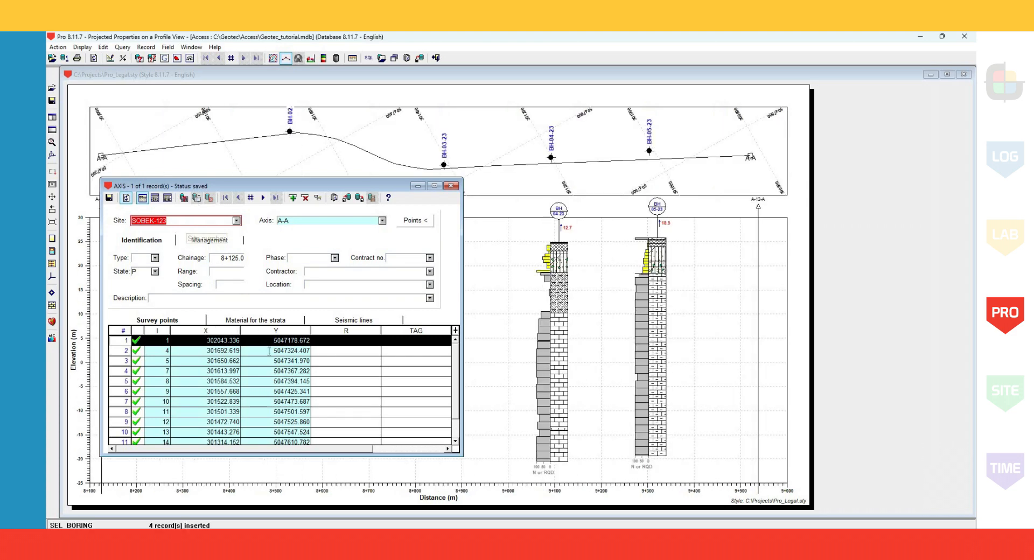
scroll(268, 355, down, 2)
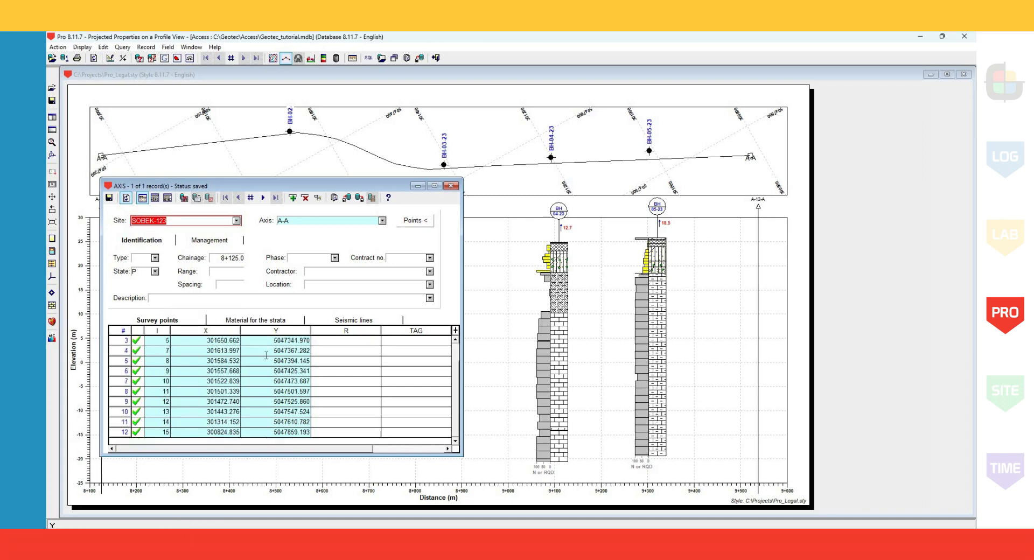
scroll(267, 355, up, 2)
scroll(266, 355, down, 2)
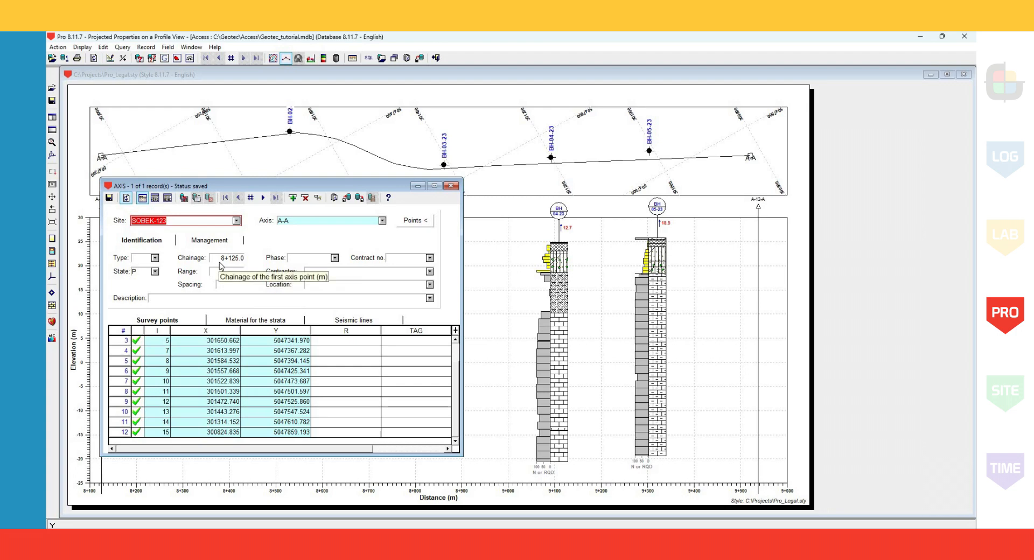
click(449, 187)
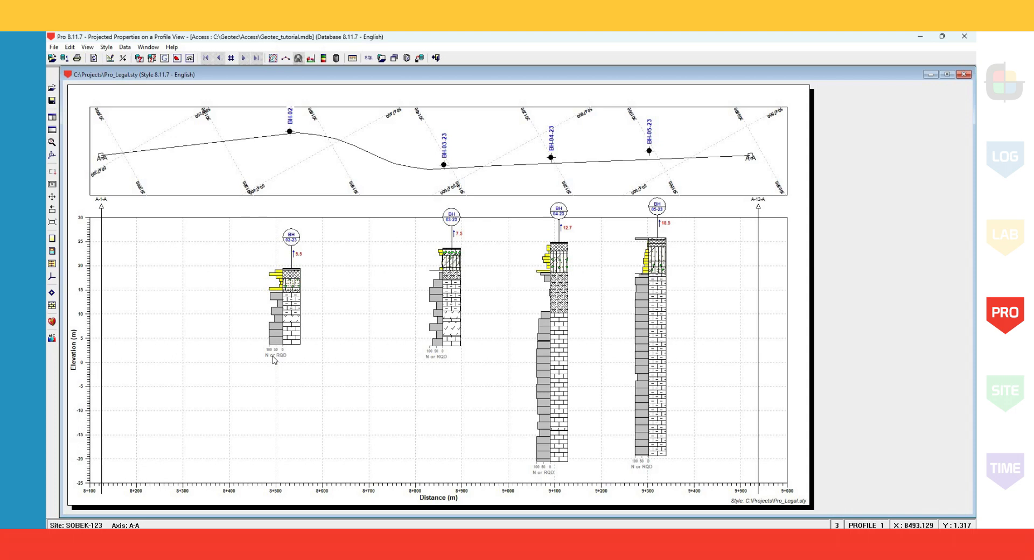
Import ls-coordinates.csv from C:\Projects into the AXIS_PI table, with creation of parent records enabled.
click(419, 58)
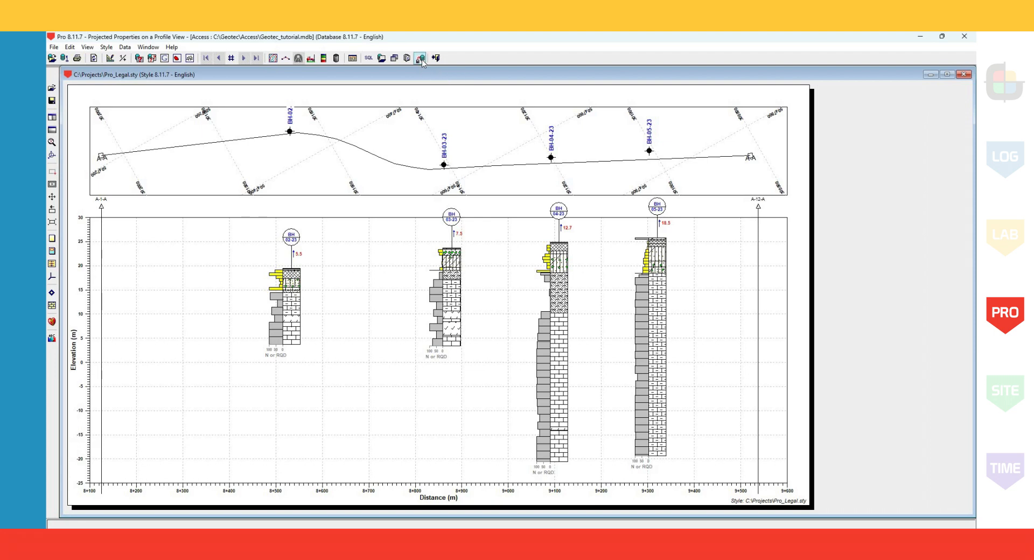
click(243, 97)
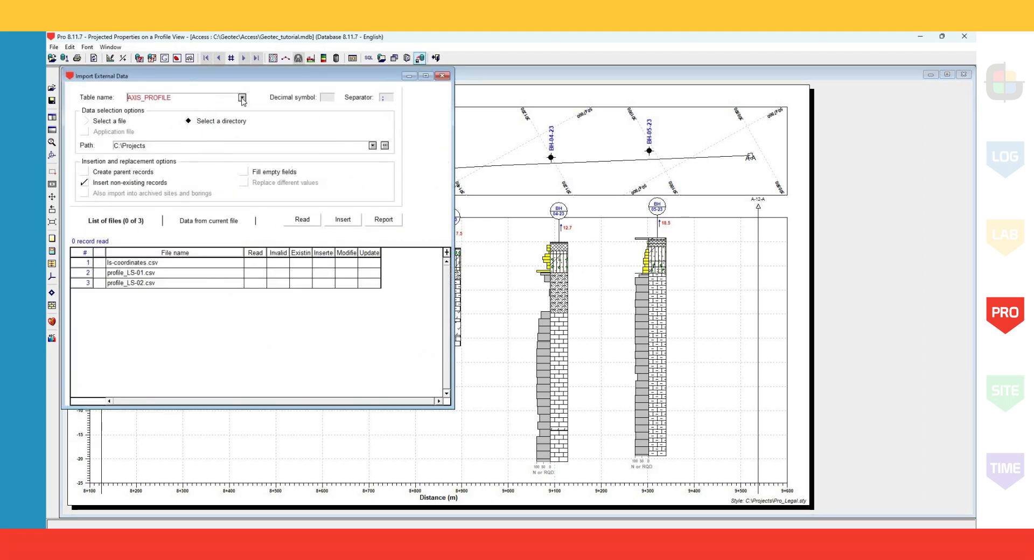
click(150, 141)
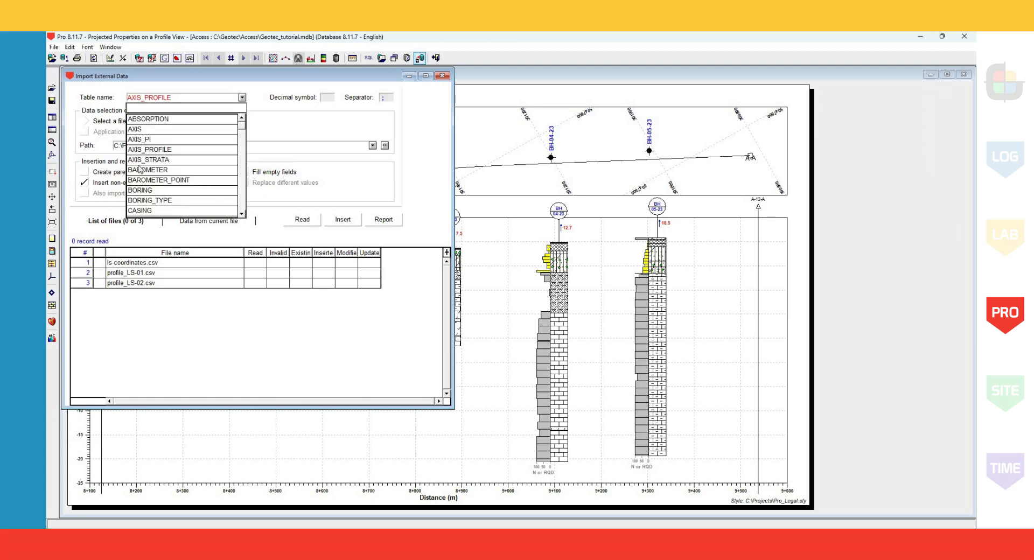
click(101, 263)
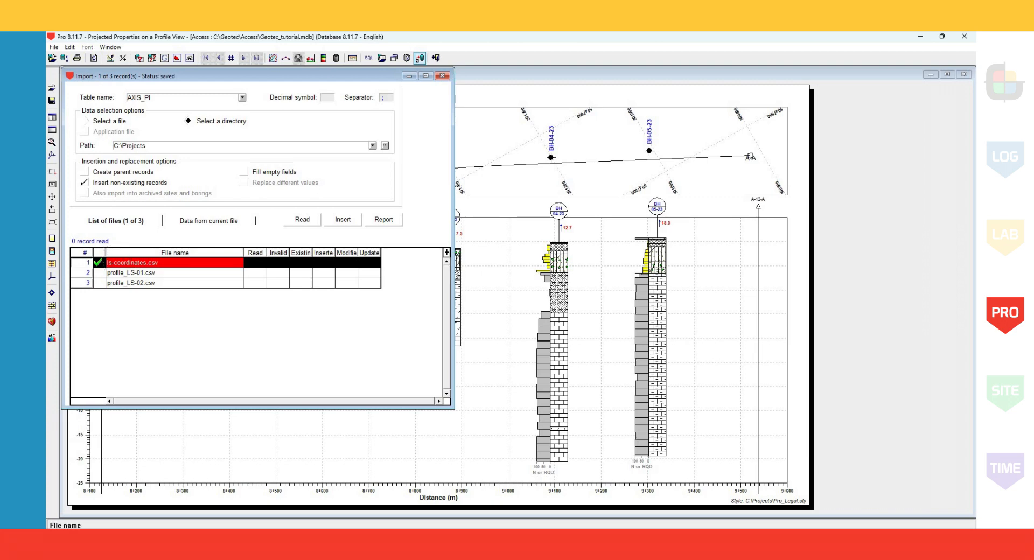
click(101, 173)
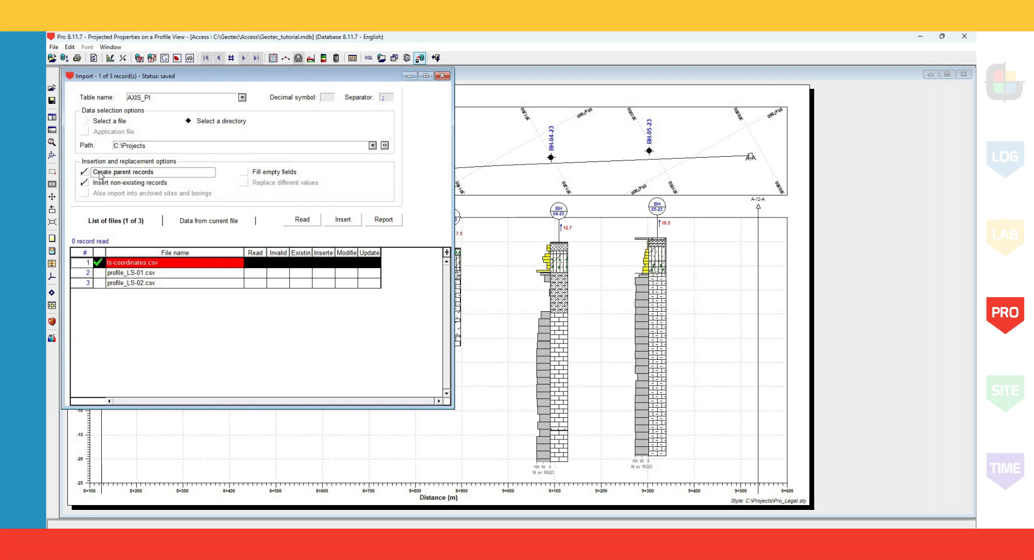
click(184, 222)
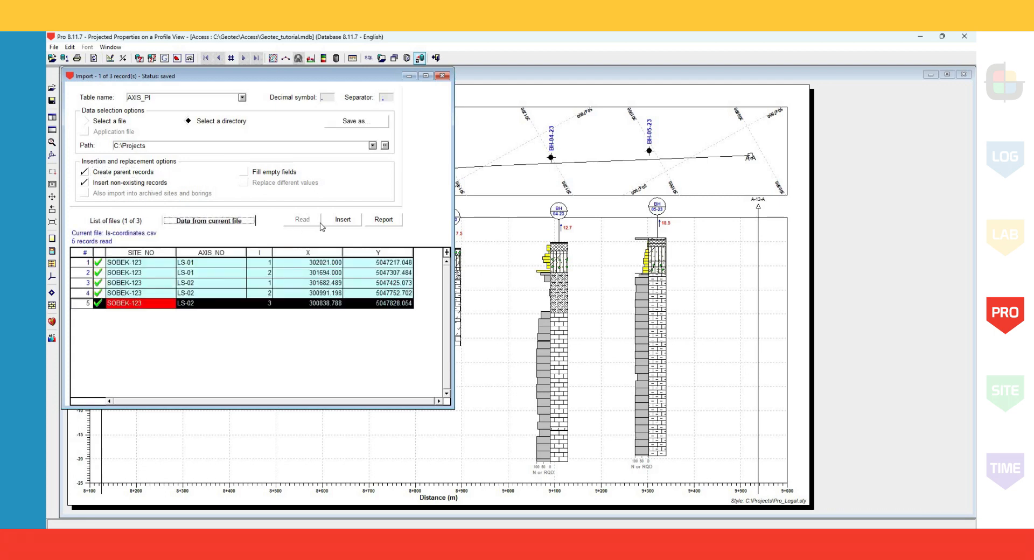
click(342, 223)
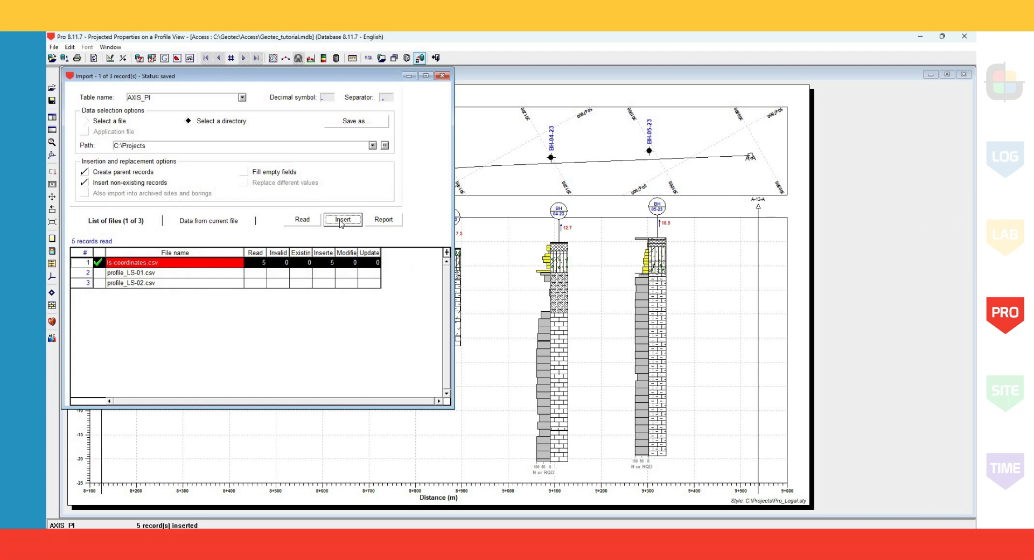
Preview and import profile_LS-01.csv and profile_LS-02.csv into the AXIS_PROFILE table, and close the import form.
click(242, 98)
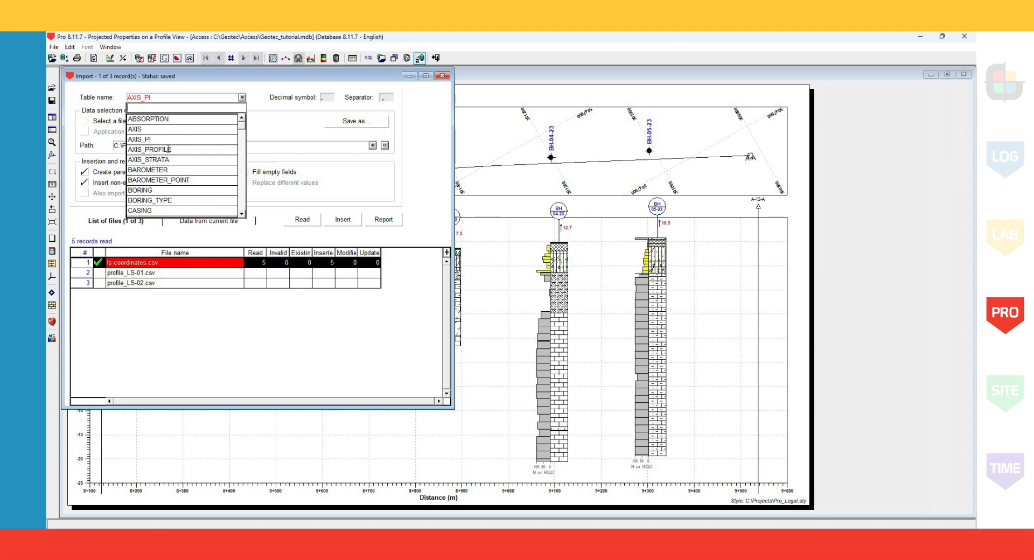
click(168, 150)
drag(98, 273, 100, 283)
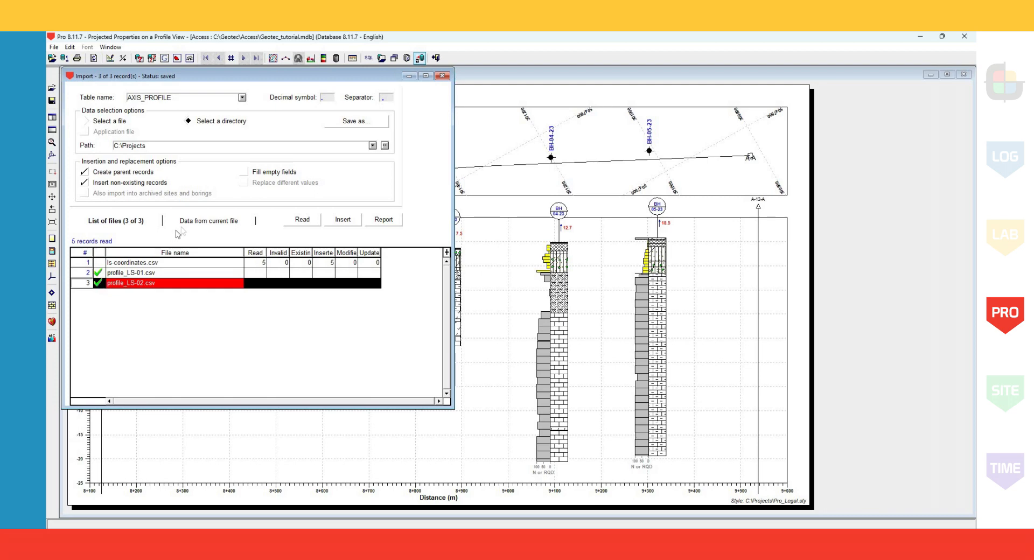
click(189, 223)
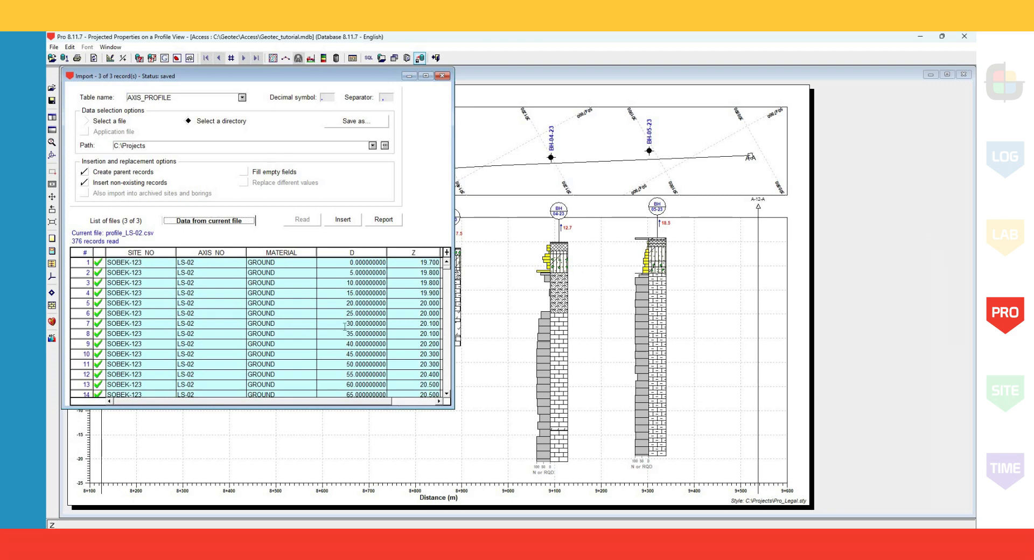
scroll(345, 327, right, 1)
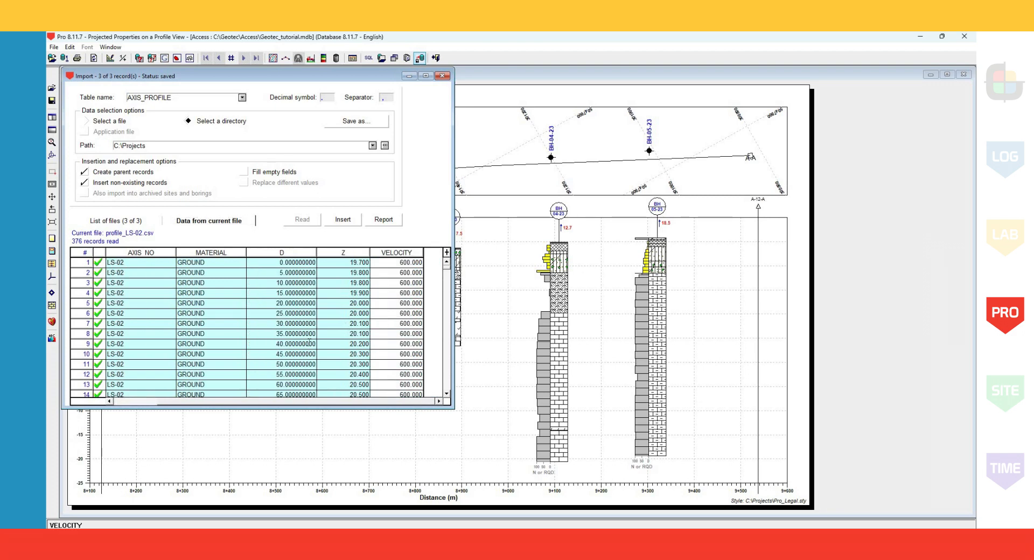
click(120, 401)
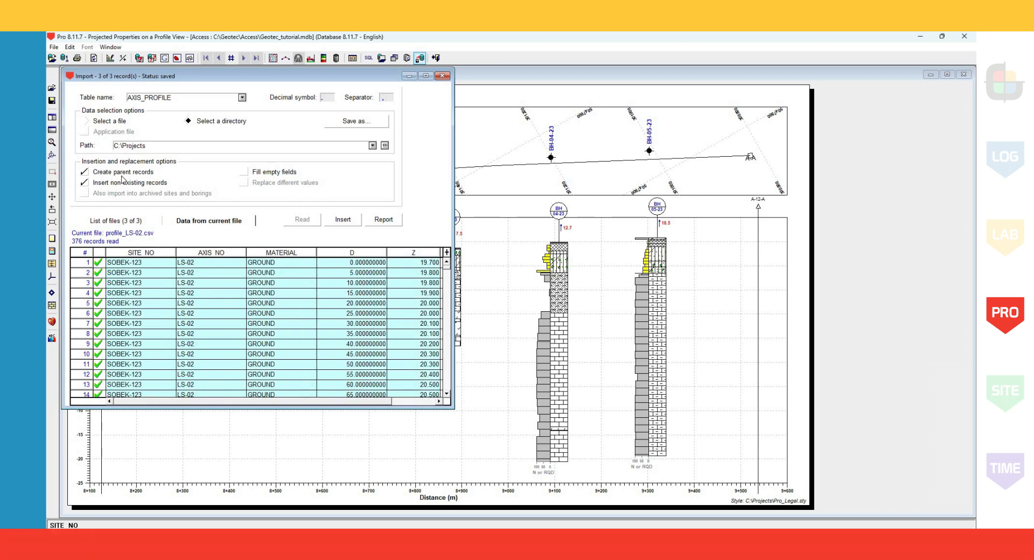
click(115, 221)
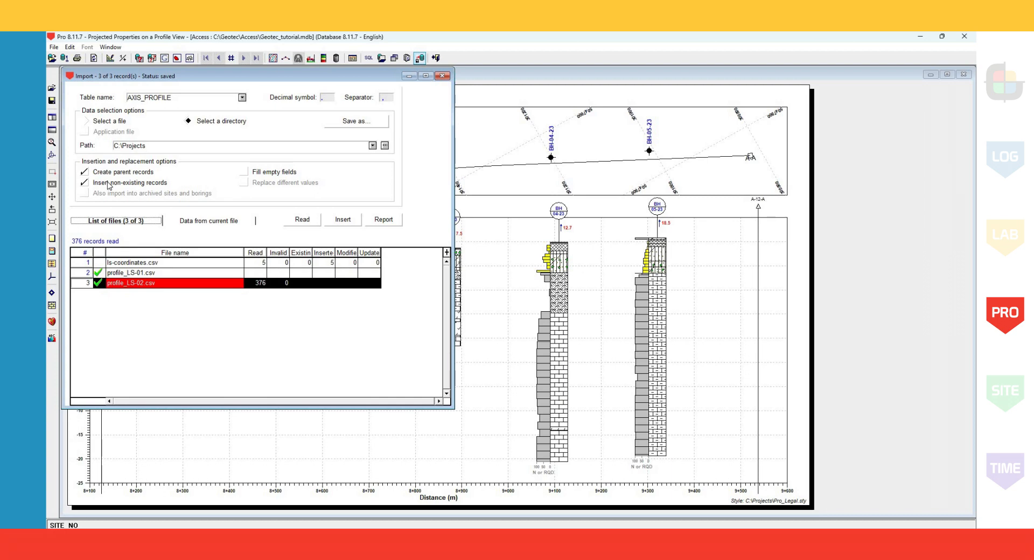
click(339, 220)
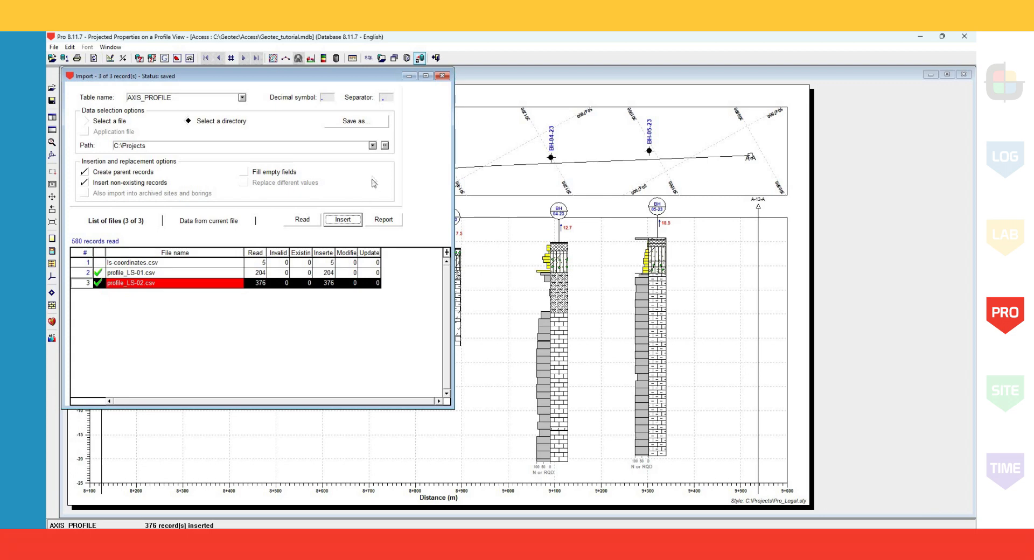
click(442, 81)
Query the axes of site SOBEK-123 whose number matches LS-0%.
click(286, 59)
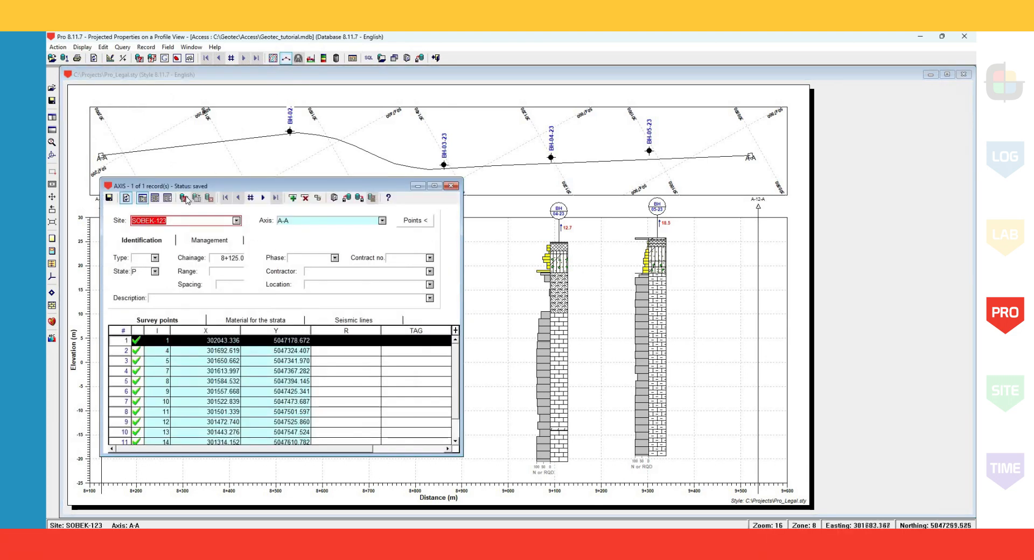
click(184, 198)
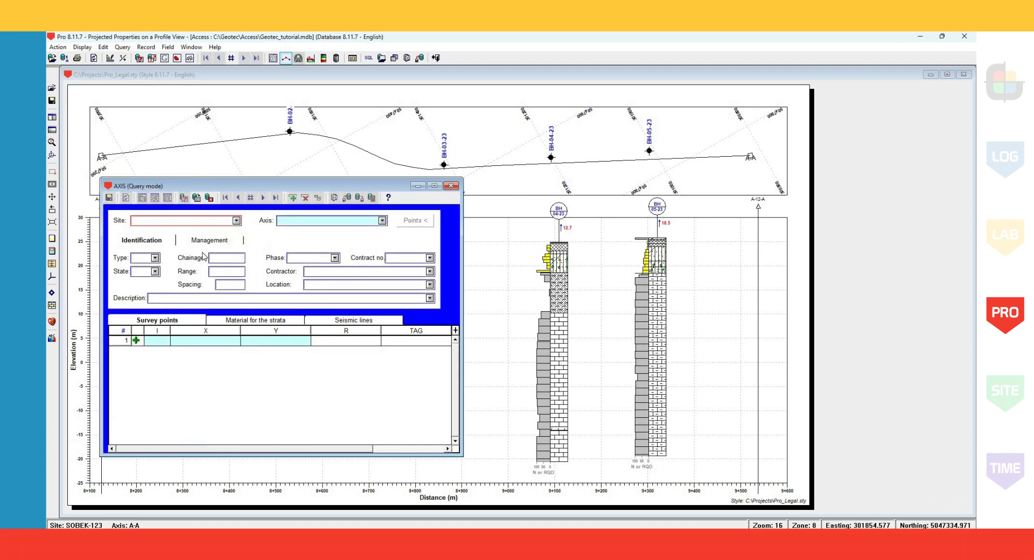
click(237, 221)
click(202, 253)
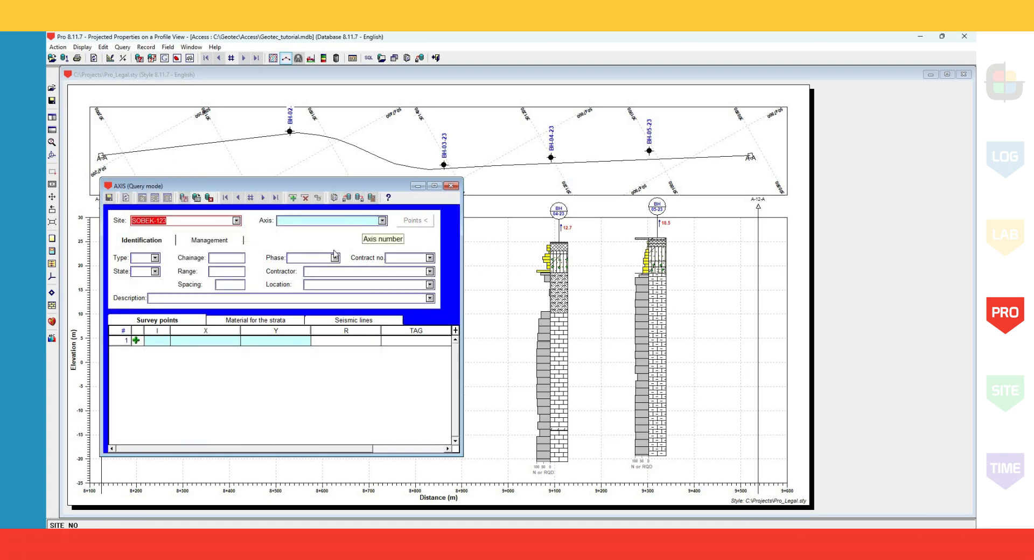
click(382, 221)
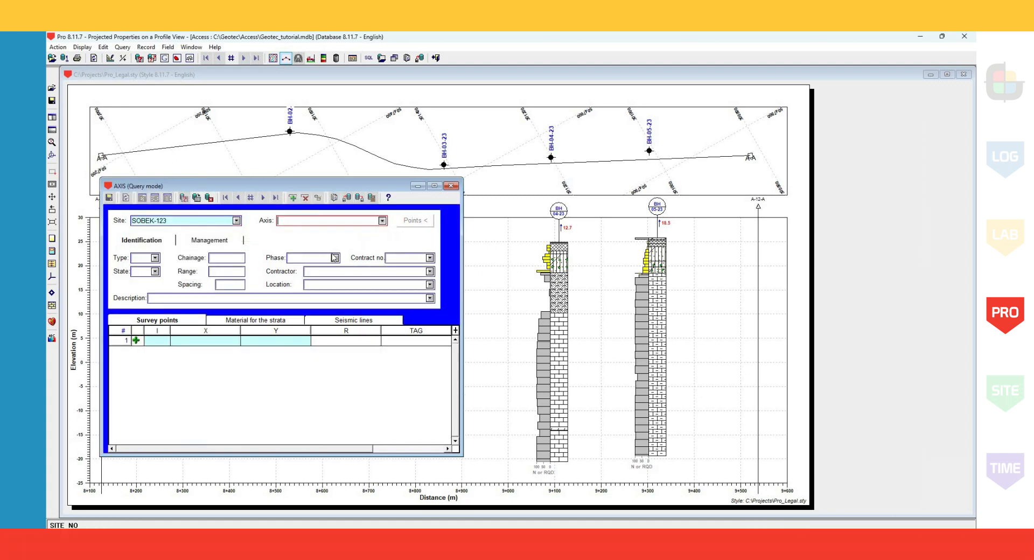
click(311, 221)
text(LS-0)
text(%)
click(197, 199)
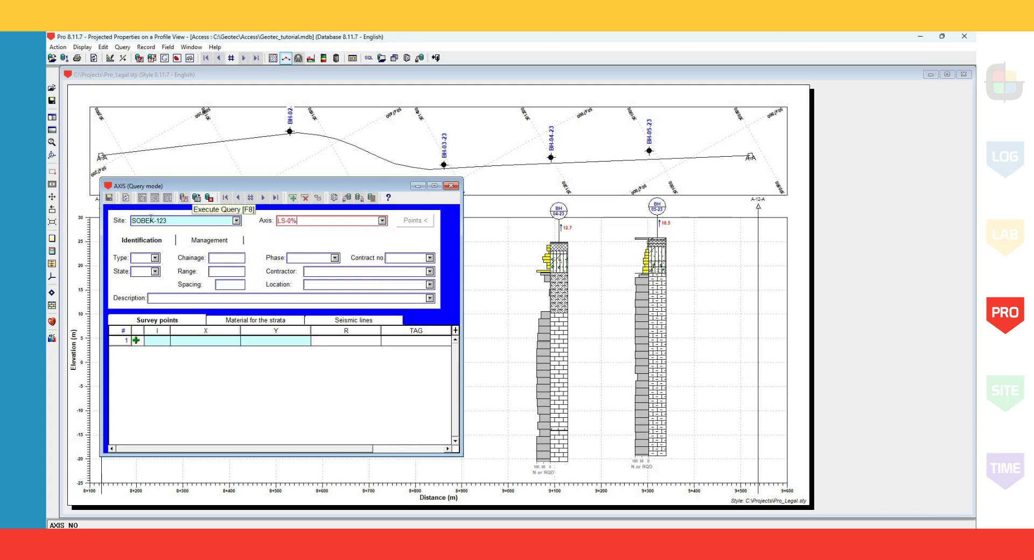
Set the axis type to LS for both LS-01 and LS-02, save the records and close the axis form.
click(140, 259)
text(LS)
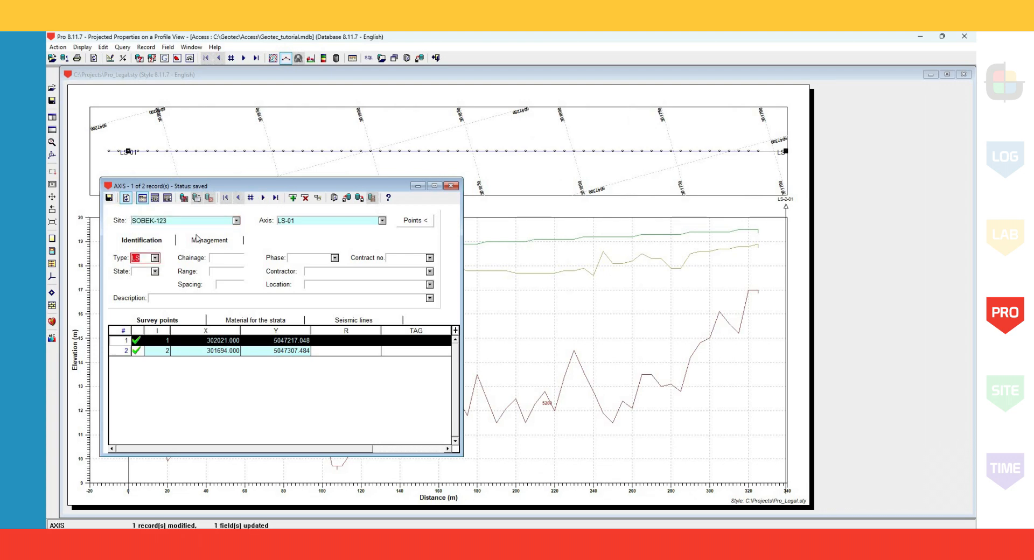
click(276, 198)
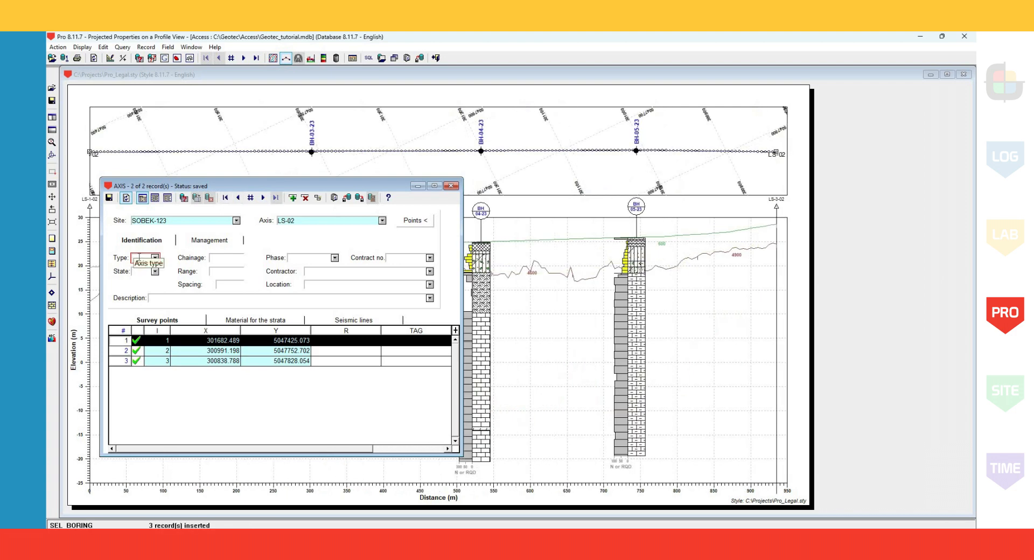
text(LS)
click(109, 198)
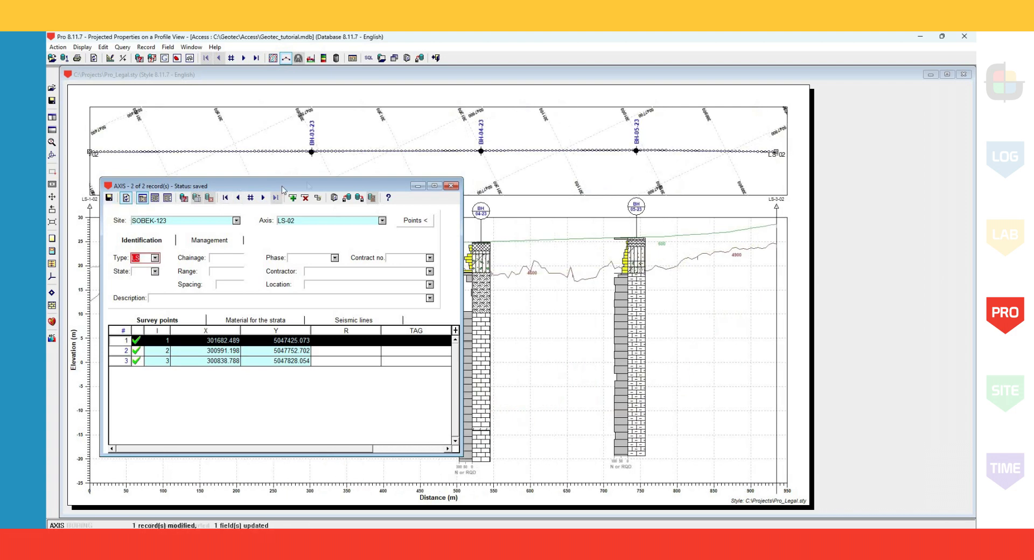
click(451, 186)
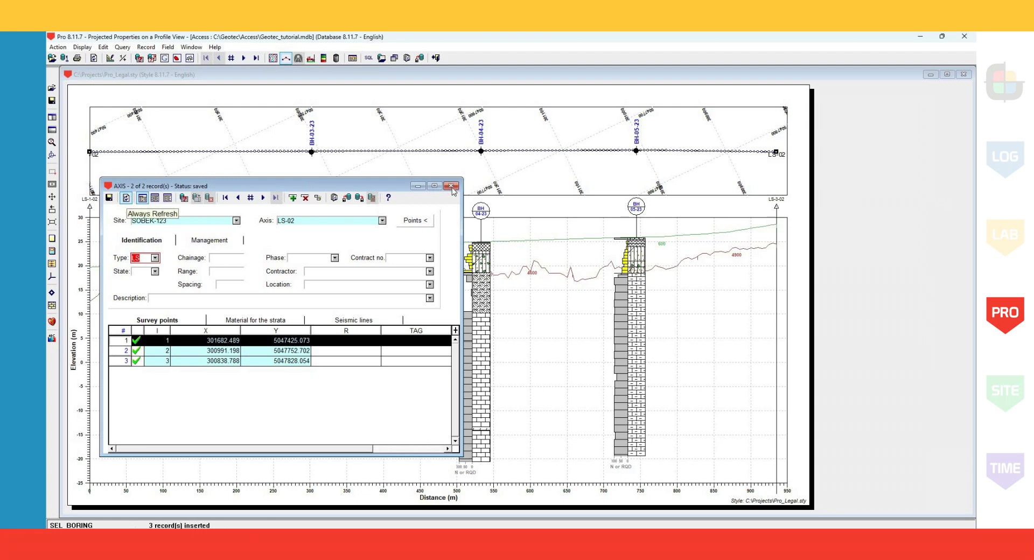
Check the geotechnical display options for the distance beyond which a boring is not displayed on a profile.
click(111, 61)
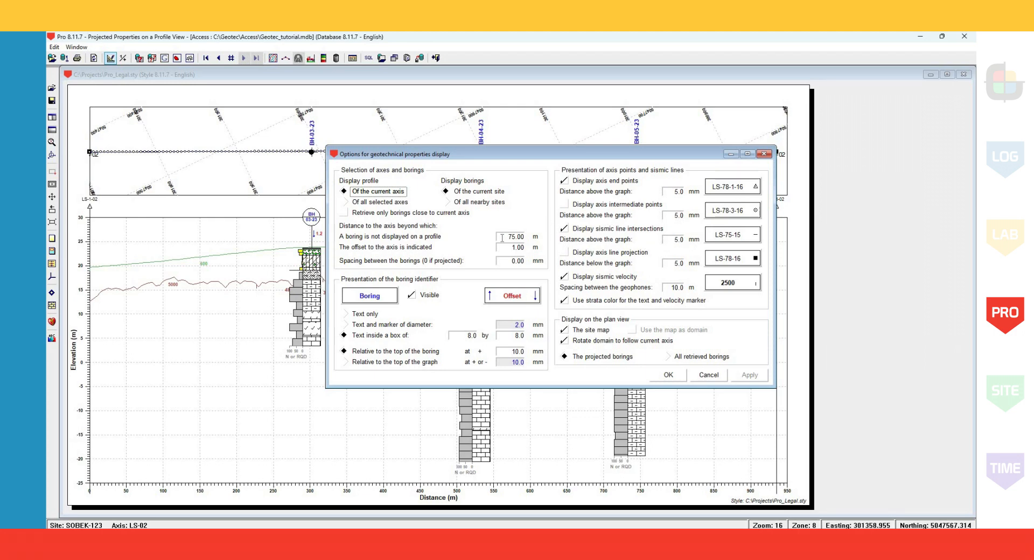
drag(502, 238, 525, 238)
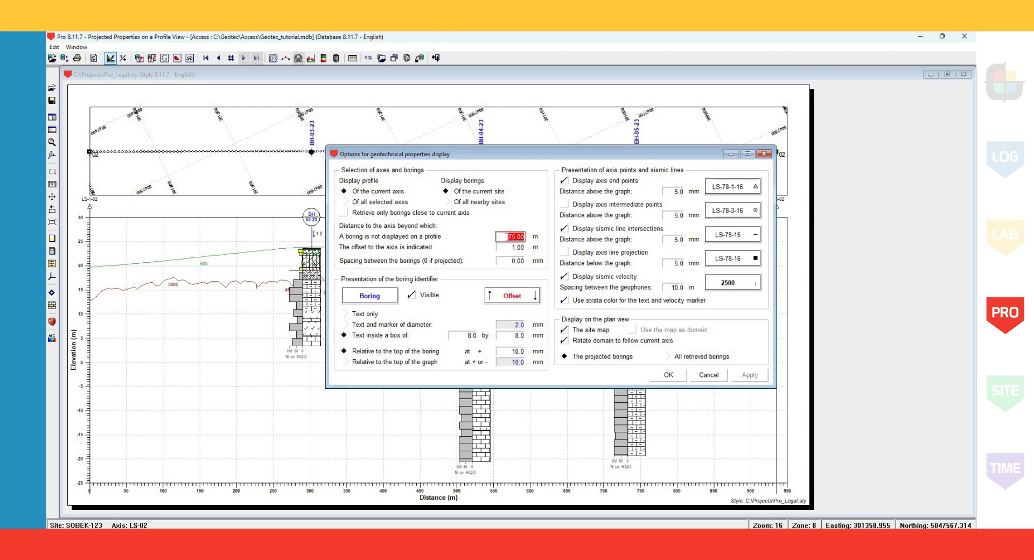
click(506, 236)
click(762, 155)
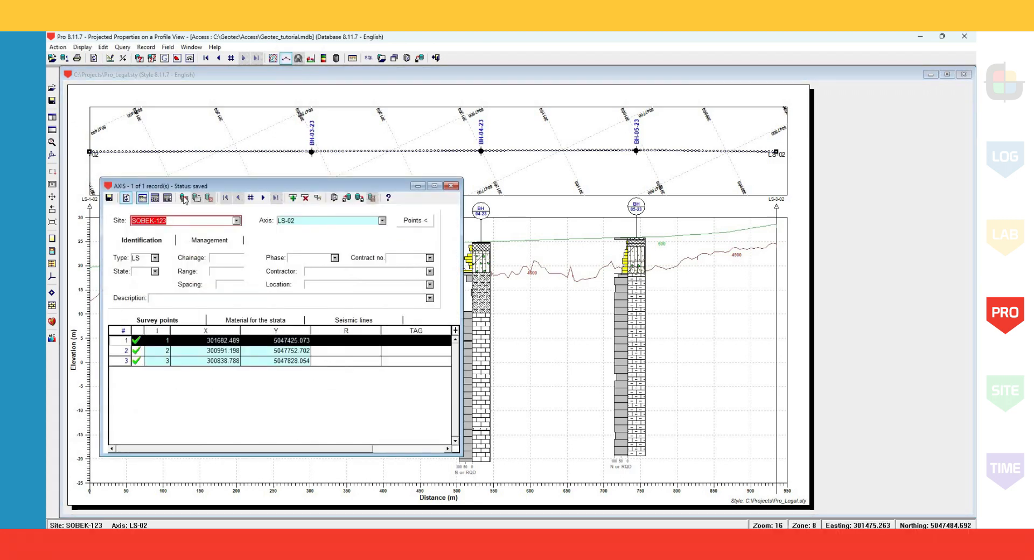
Query axis A-A of site SOBEK-123 to display its profile with the seismic lines, and close the axis form.
click(184, 199)
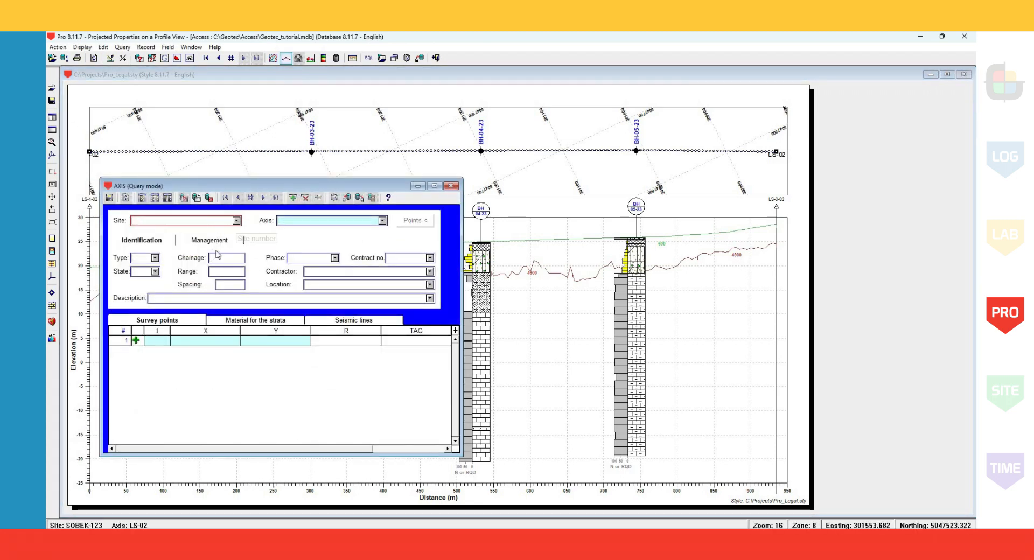
click(236, 221)
click(214, 252)
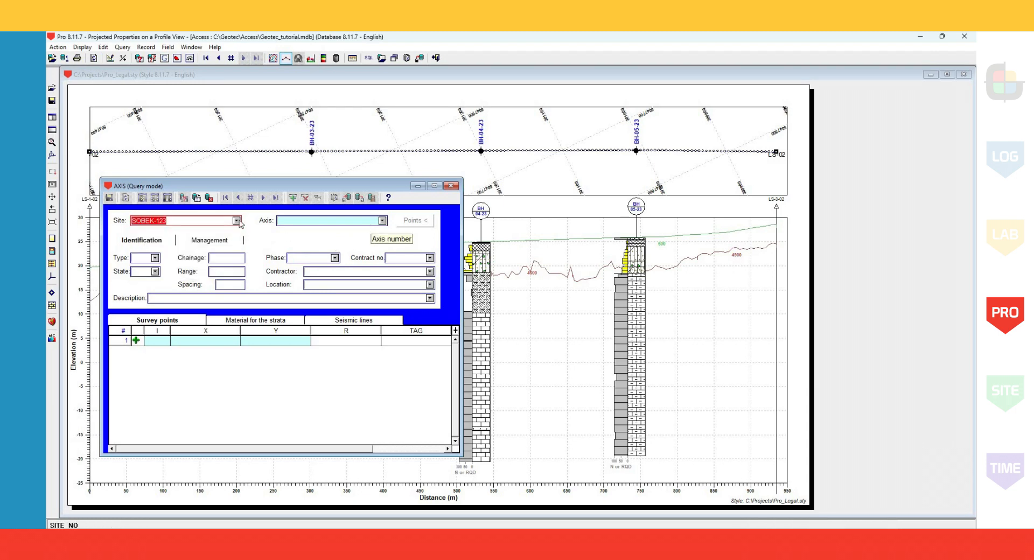
click(382, 221)
click(286, 240)
click(199, 200)
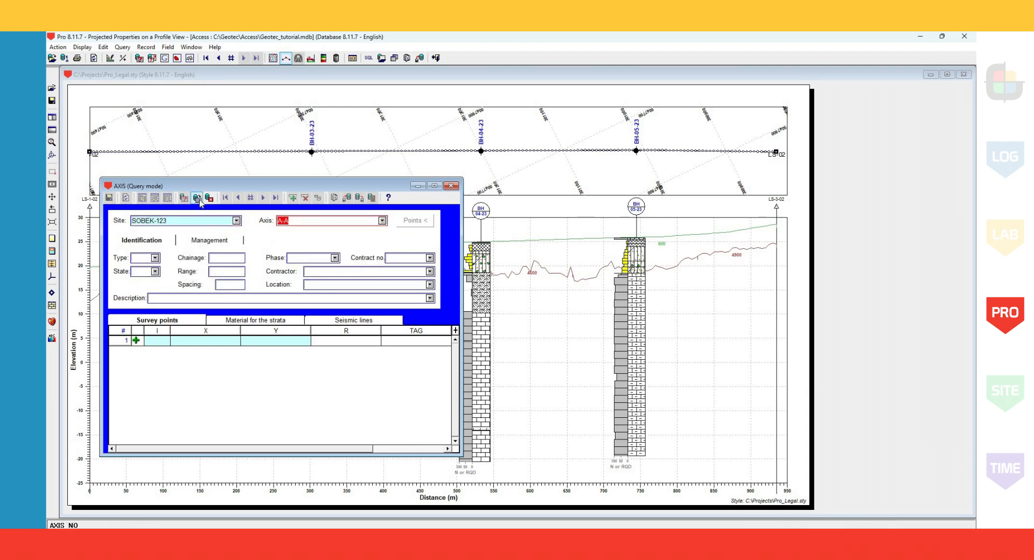
click(451, 186)
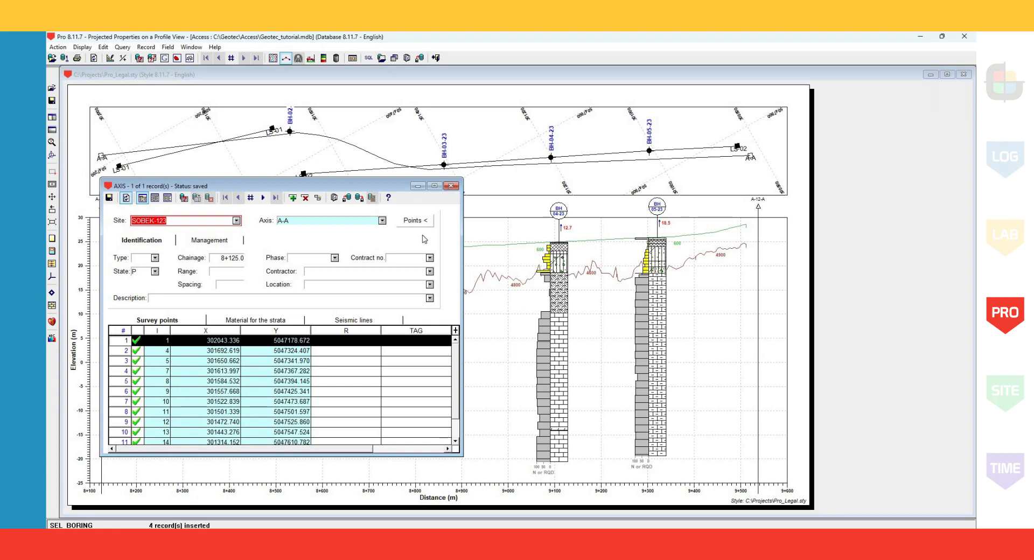